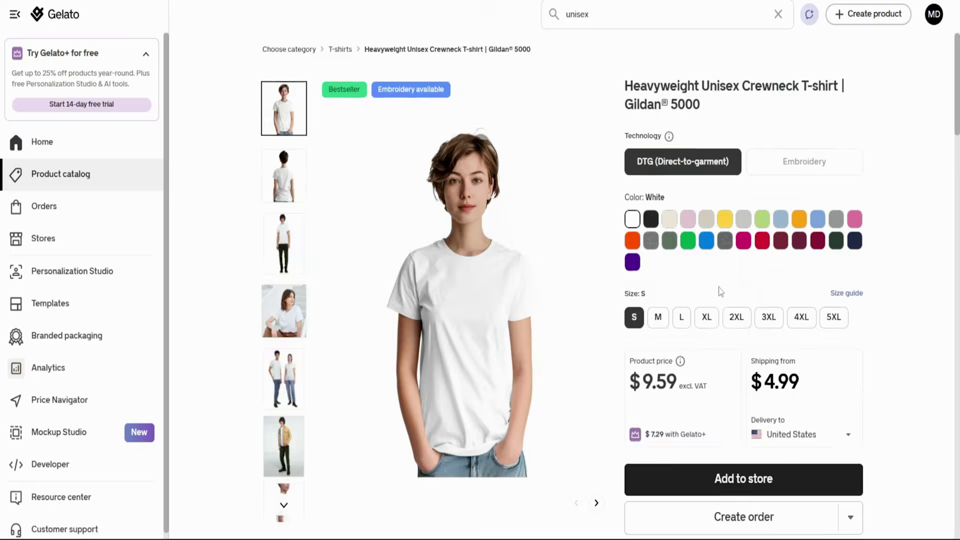
- Start adding the white Heavyweight Unisex Crewneck T-shirt | Gildan 5000 to the store
scroll(720, 291, down, 4)
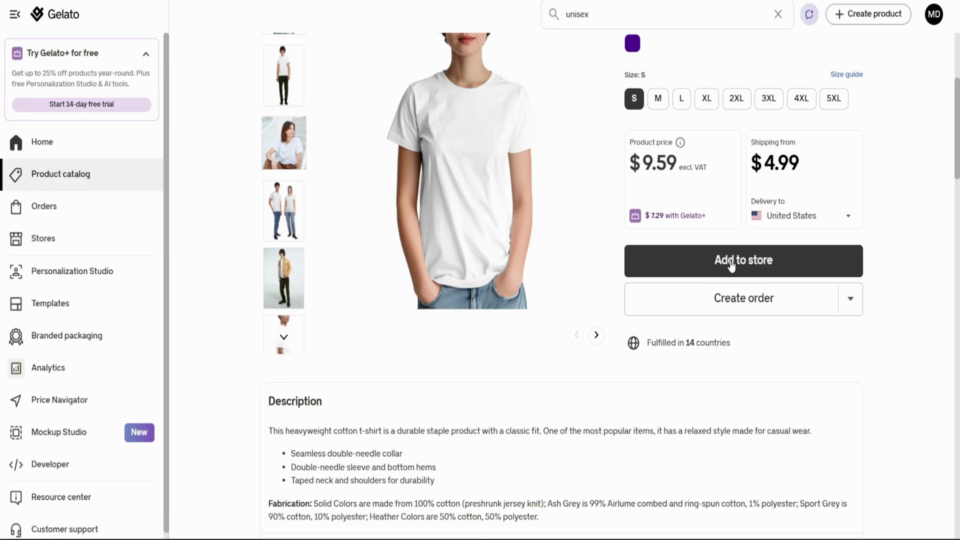
click(731, 262)
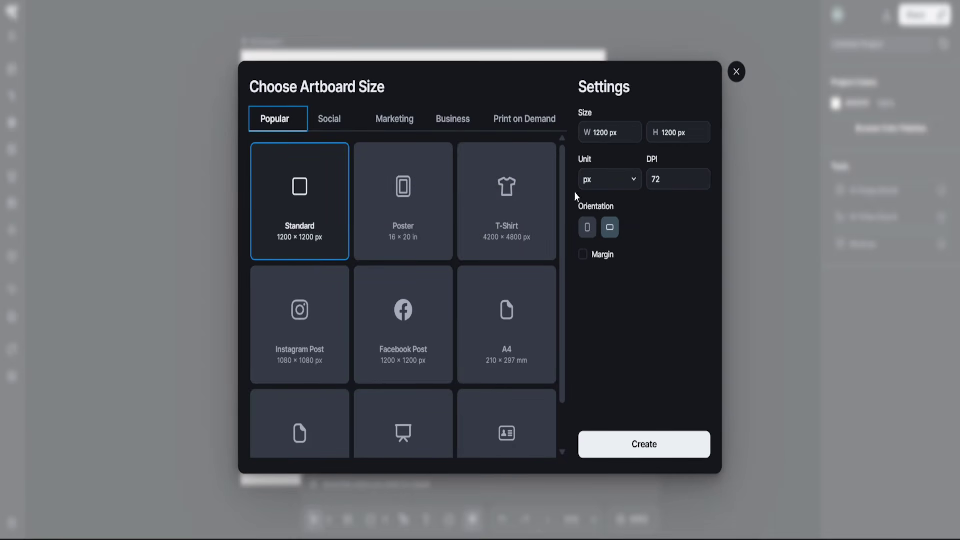
- Switch to Kittl and create a Standard artboard of 1200 × 1200 px
click(660, 179)
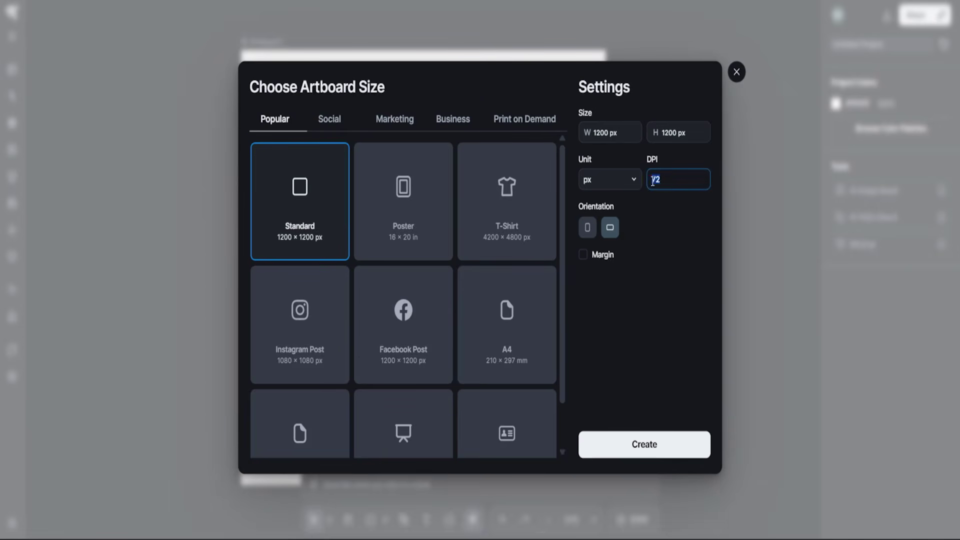
click(649, 447)
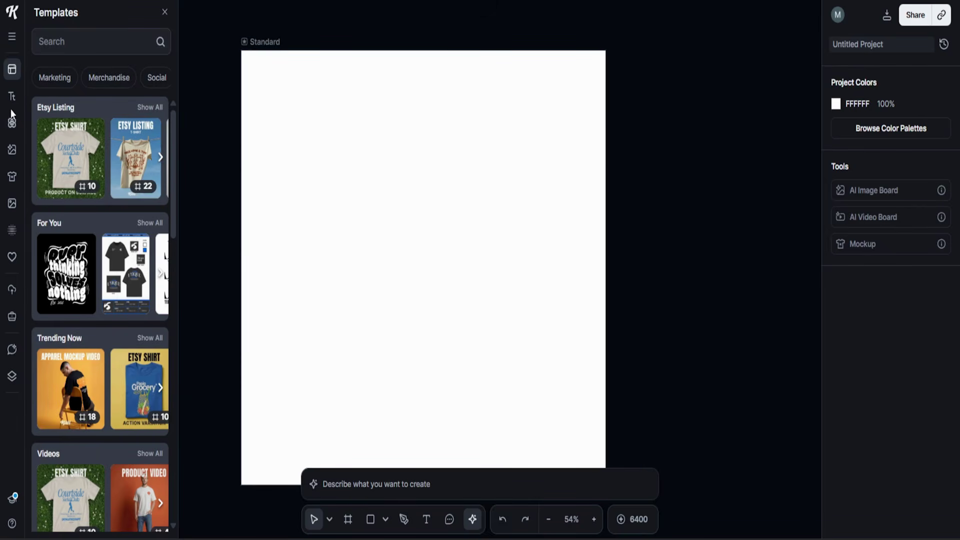
scroll(92, 334, down, 4)
scroll(91, 334, up, 3)
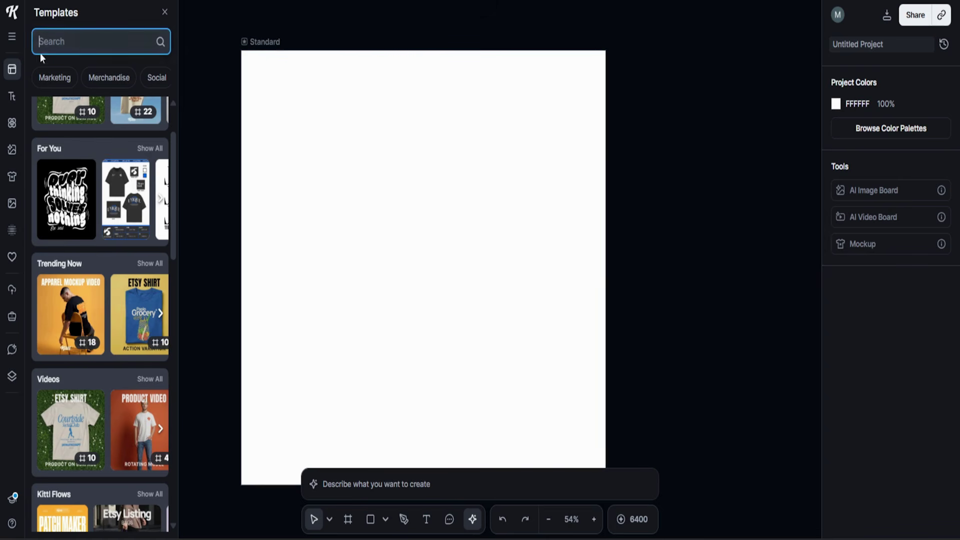
click(89, 40)
scroll(82, 202, up, 1)
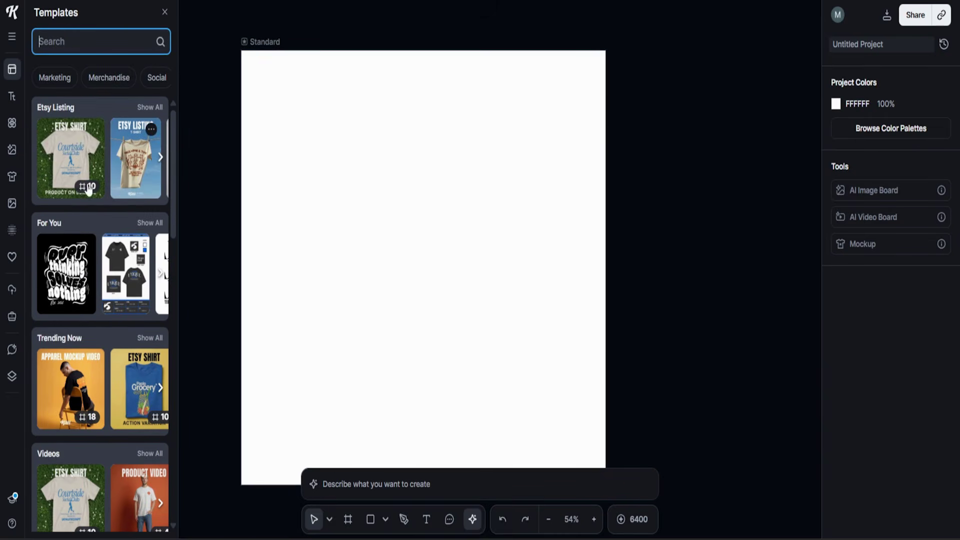
click(257, 186)
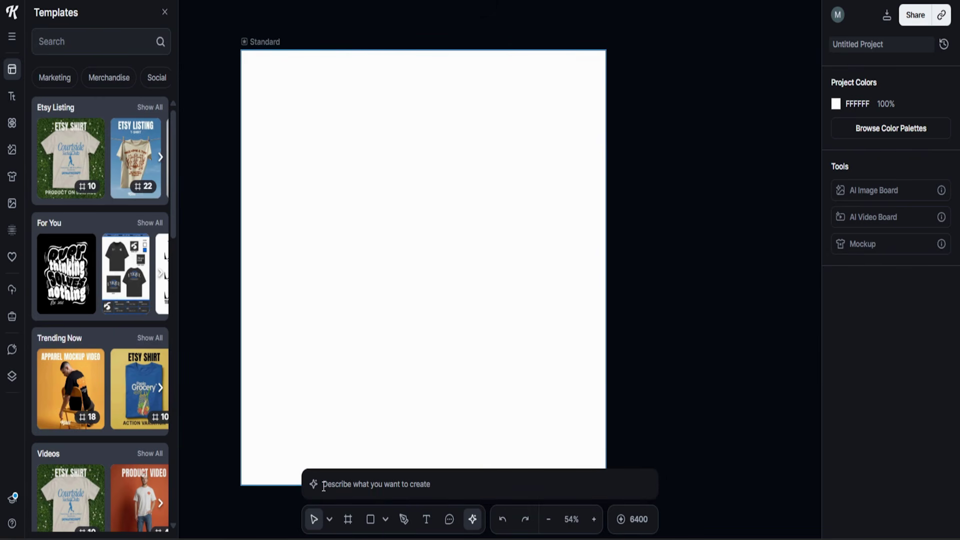
click(650, 449)
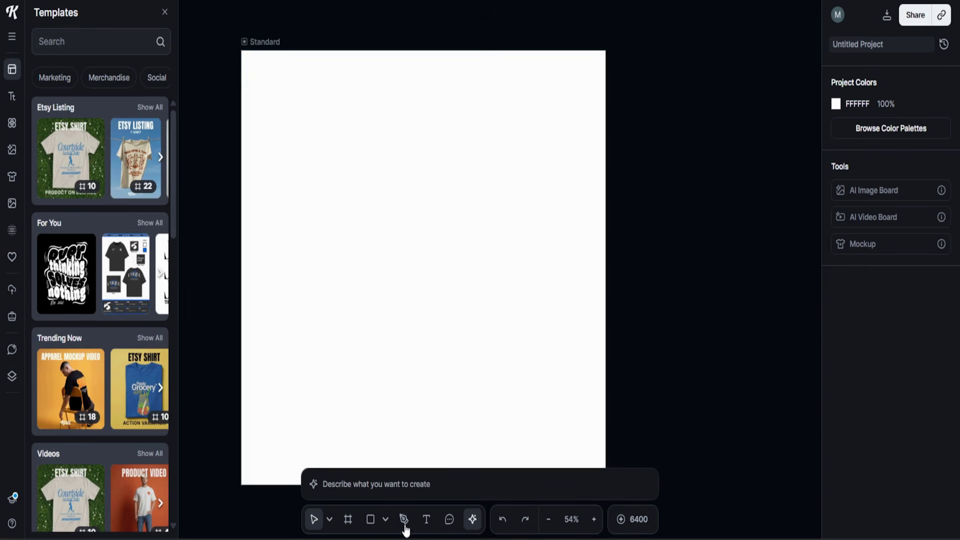
- Enter an image prompt for a minimalist botanical wildflower branch sketch with clean lines, burnt orange and charcoal gray colors, and an elegant vintage aesthetic
click(405, 429)
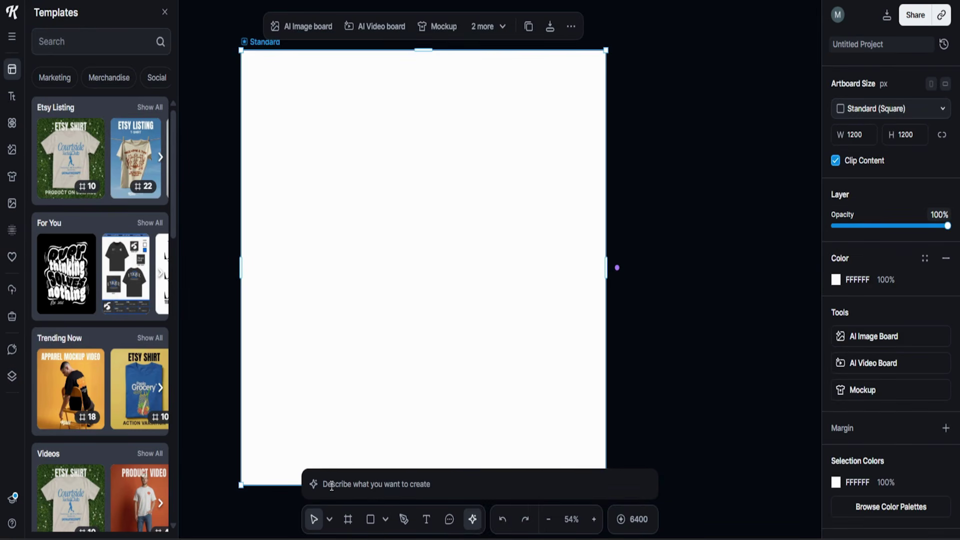
click(387, 481)
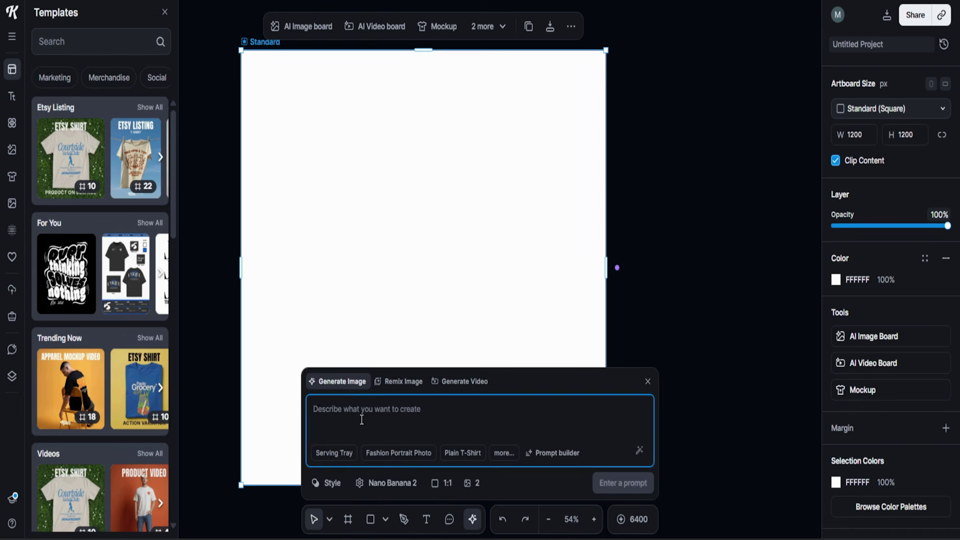
text(Minimalist botanical sketch, wildflower branch with delicate leaves. Detailed yet clean lines. Color palette: burnt orange and charcoal gray. Vintage aesthetic, elegant and simple design.)
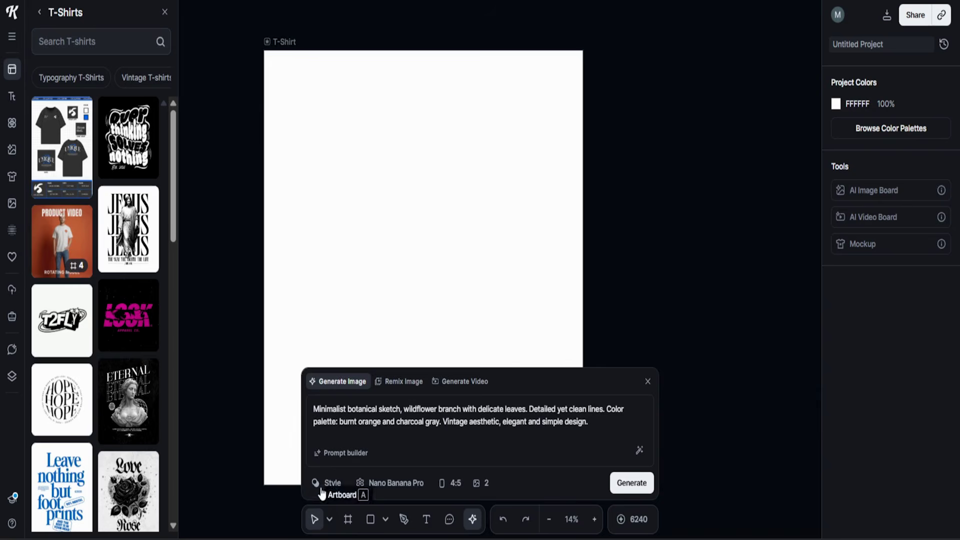
- Check the style, aspect ratio and image count options, and generate 2 images at 4:5 with Nano Banana Pro
click(326, 482)
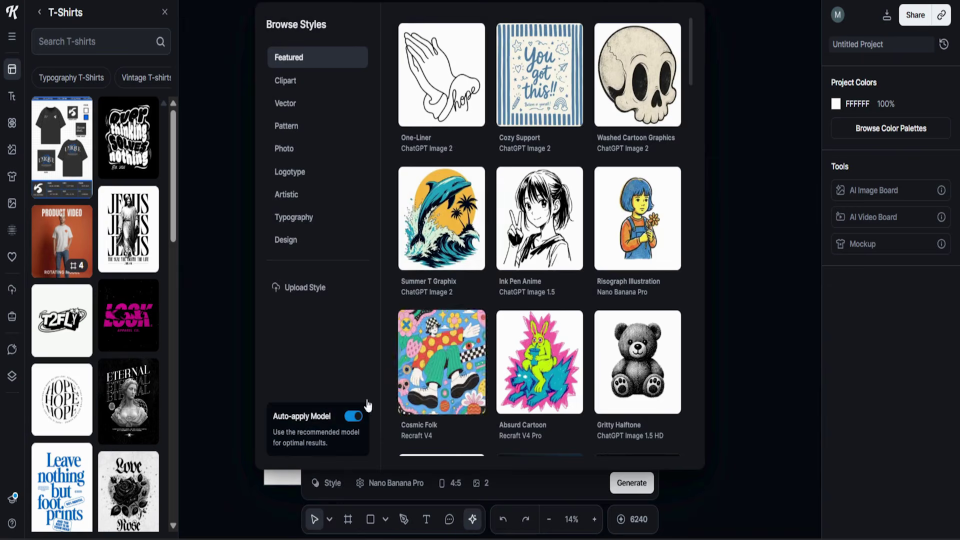
click(323, 482)
click(456, 483)
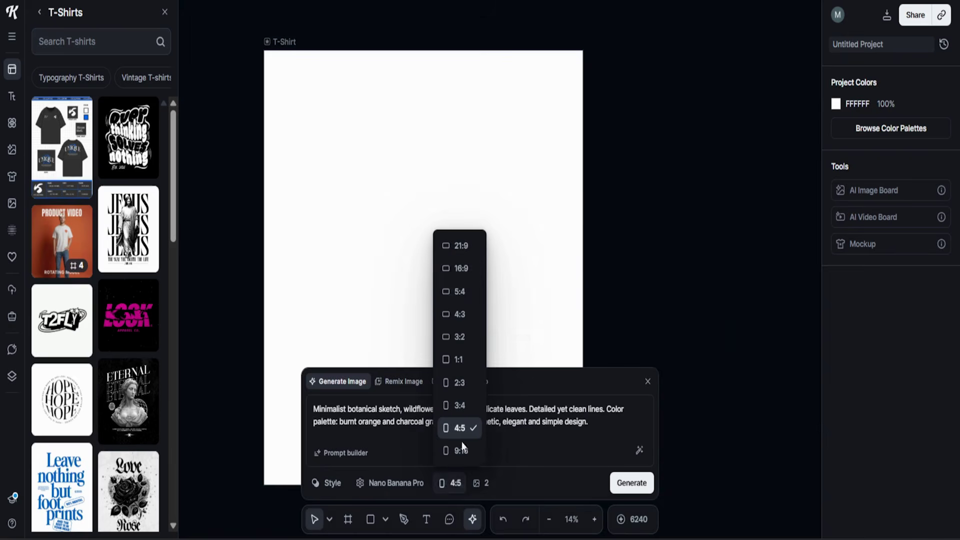
click(481, 483)
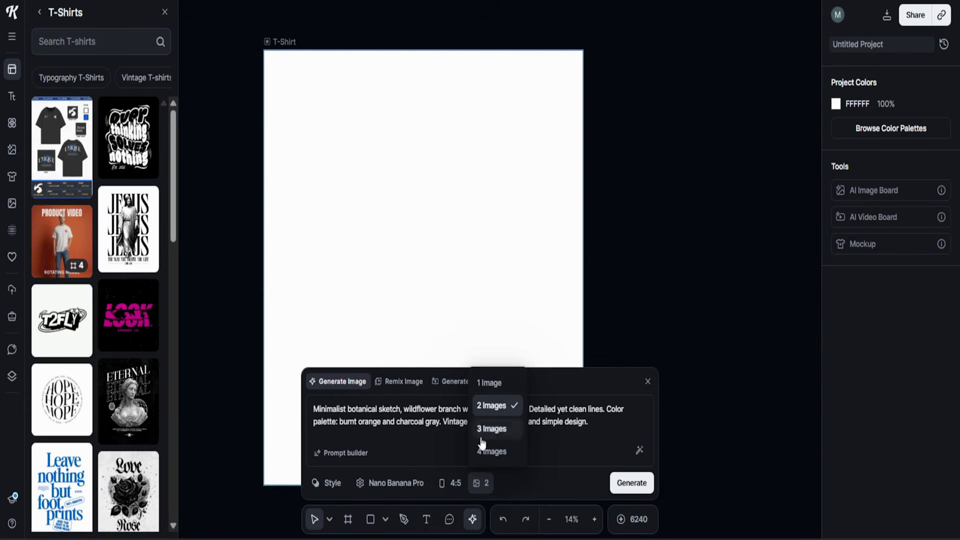
click(484, 485)
click(629, 483)
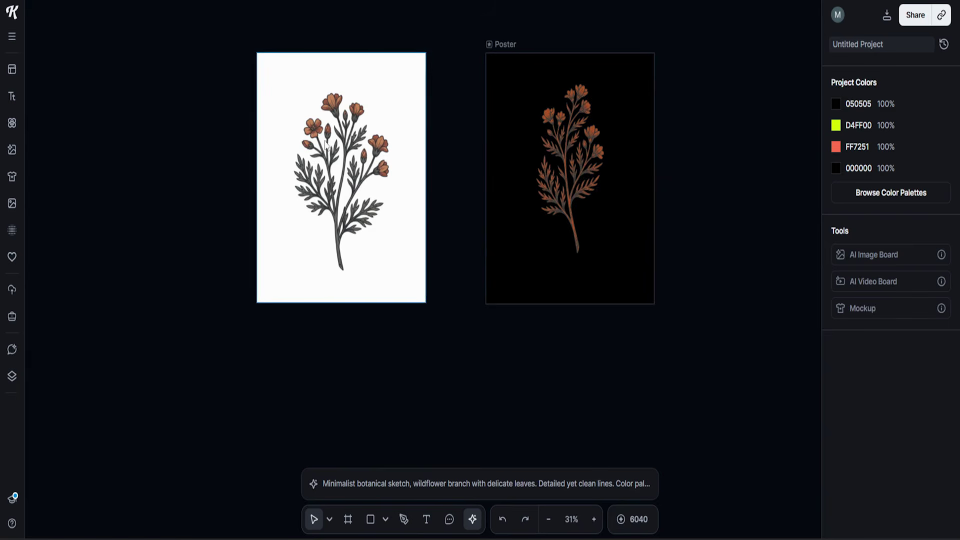
click(352, 141)
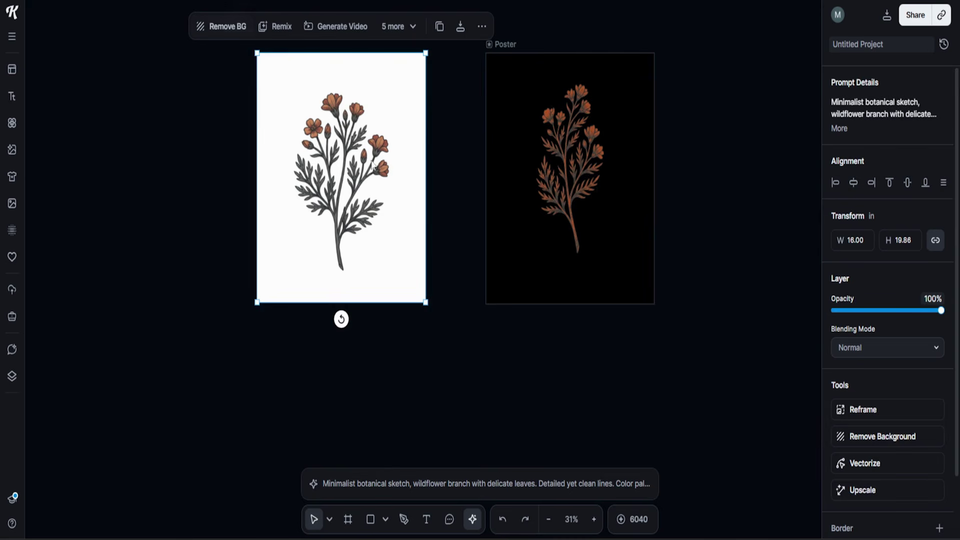
click(572, 160)
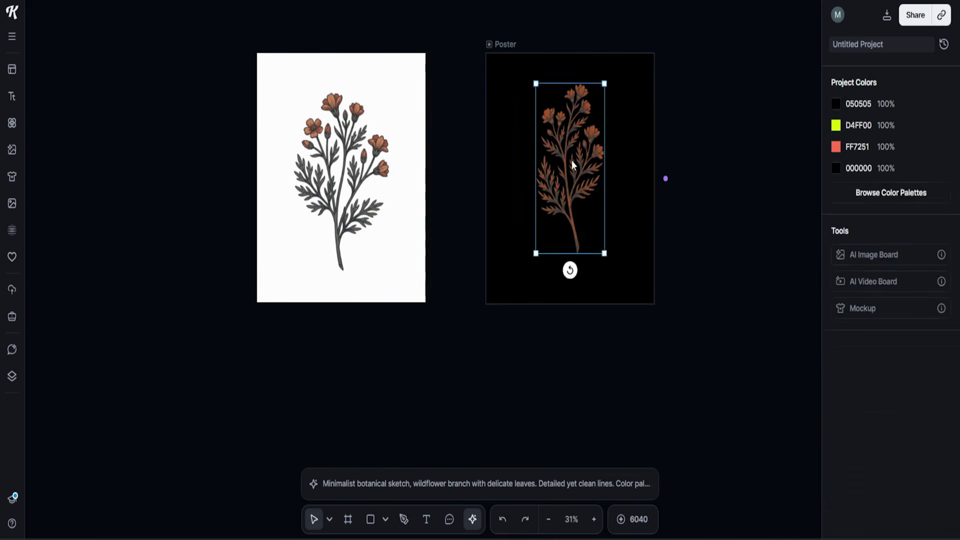
click(83, 70)
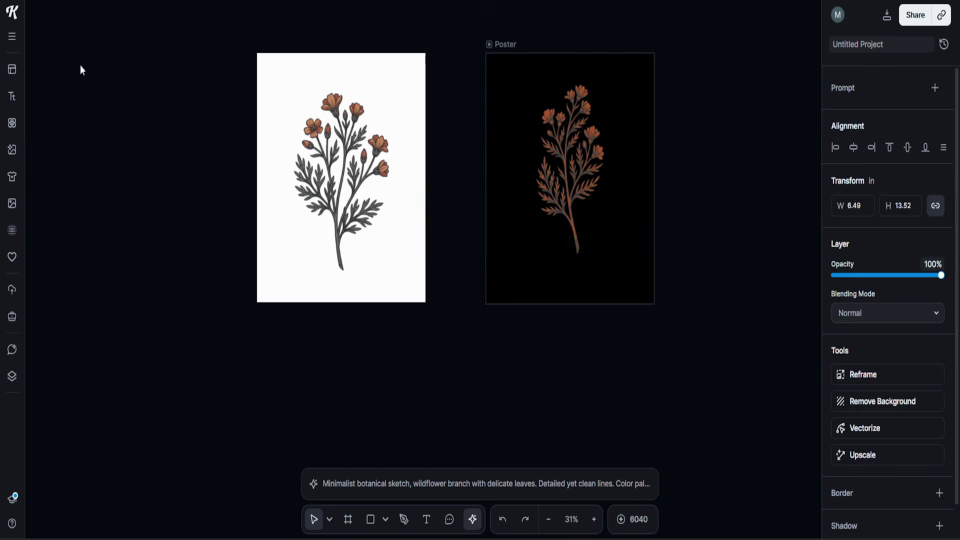
- Add the decorated "Skate" text style to the black poster, over the lower end of the flower stem
click(12, 96)
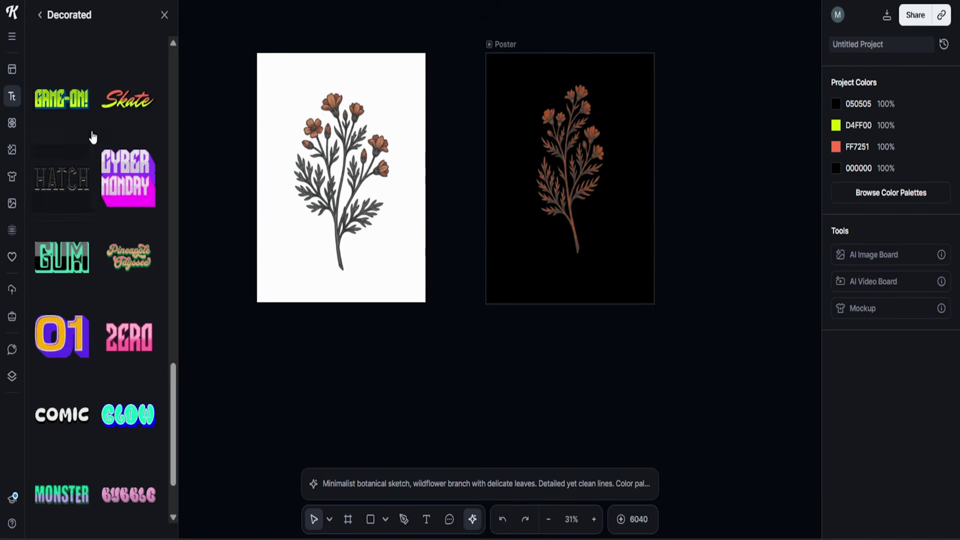
click(122, 112)
drag(445, 248, 576, 235)
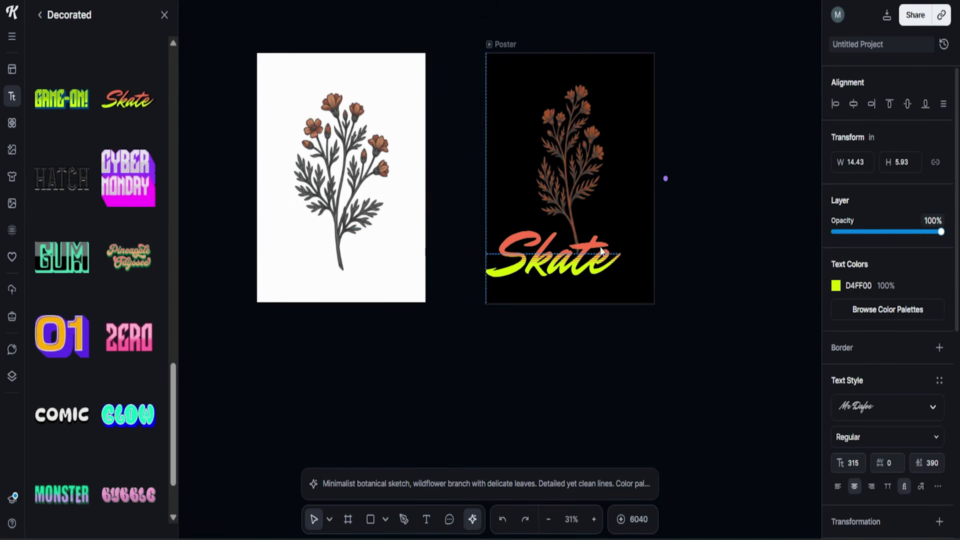
scroll(890, 400, down, 5)
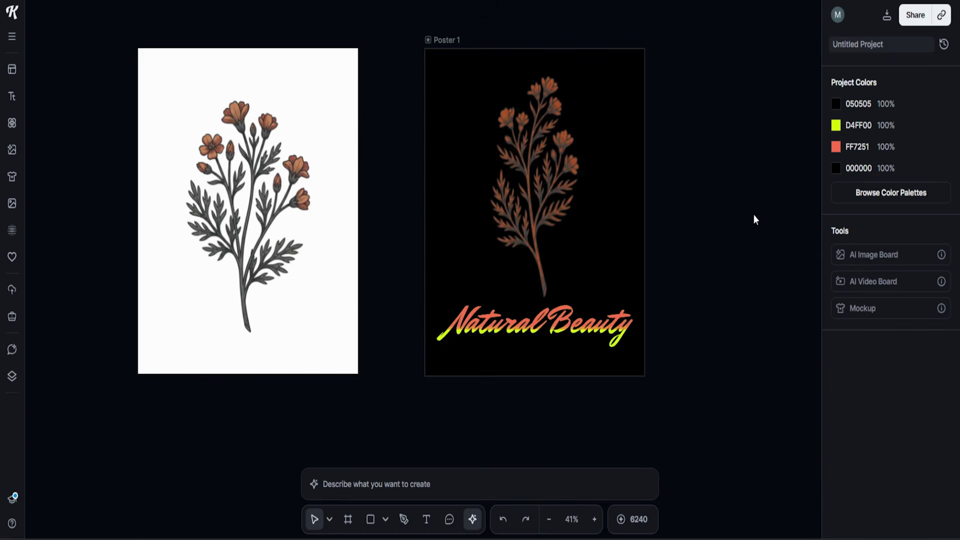
- Open the export settings for all artboards and keep PNG as the file format
click(886, 16)
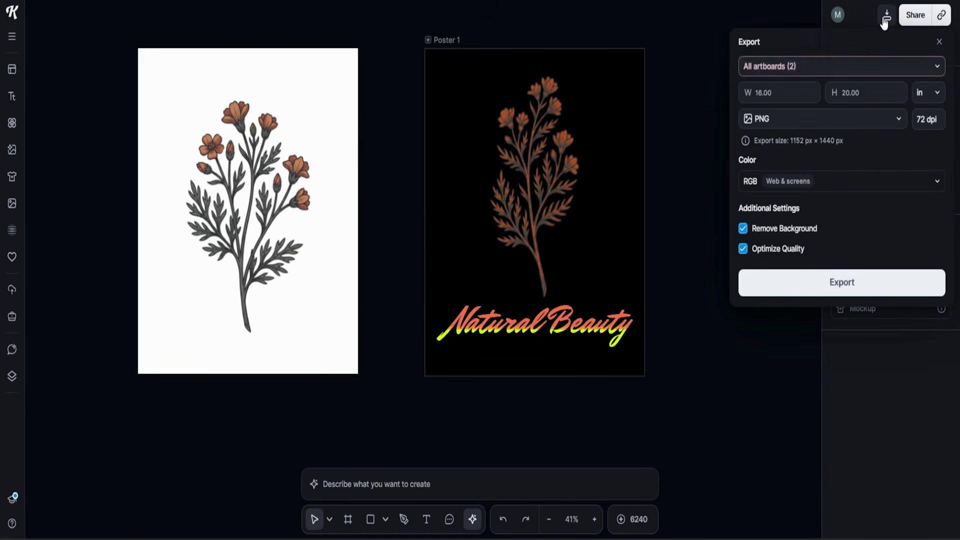
click(804, 123)
click(805, 122)
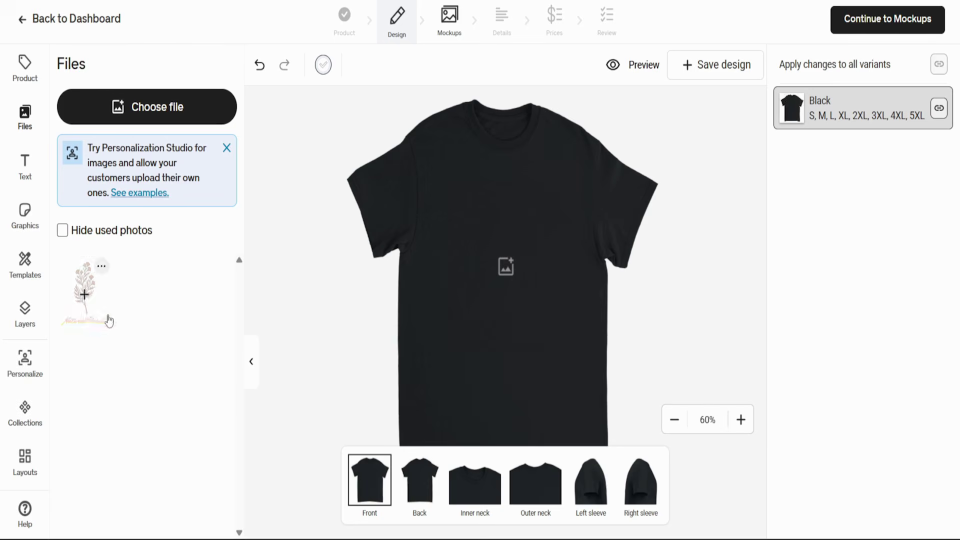
- Switch to Gelato's design editor and place the uploaded flower design on the front of the black T-shirt
drag(109, 321, 508, 310)
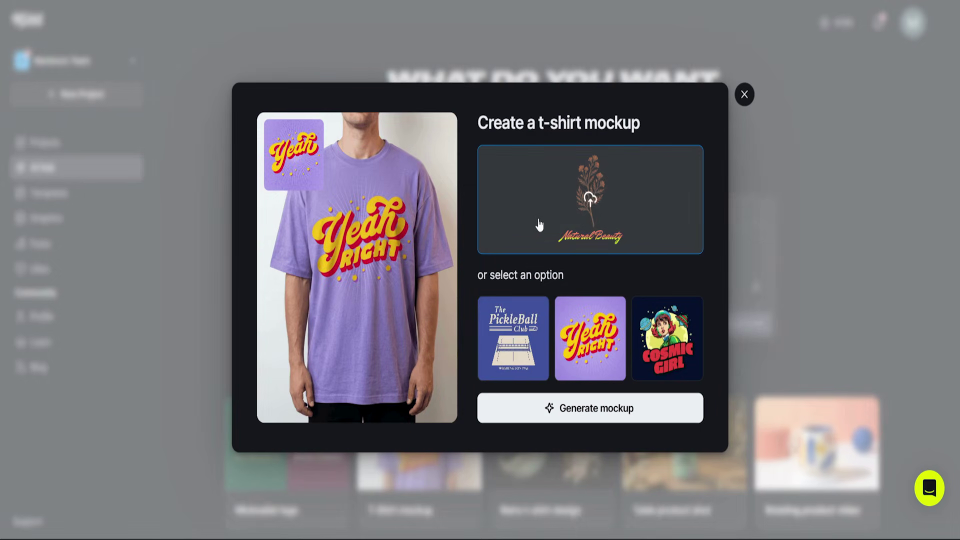
- Switch to Kittl and generate a T-shirt mockup from the uploaded Natural Beauty flower design
click(590, 196)
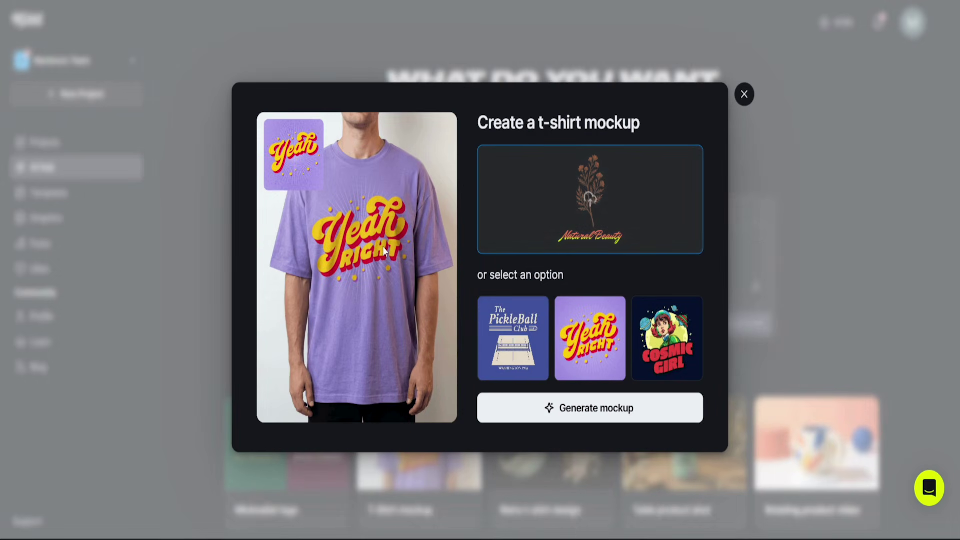
click(575, 411)
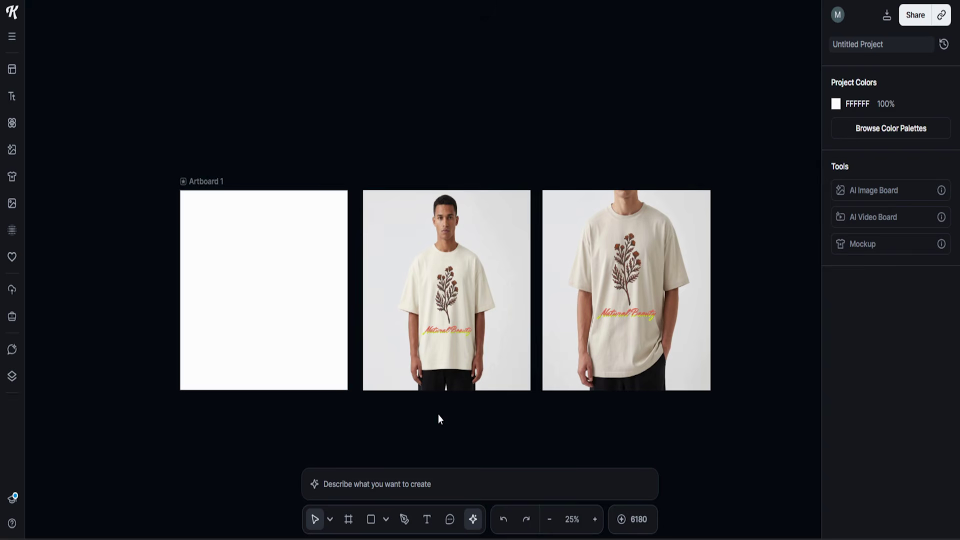
- Add an AI image board and enter a prompt showing the design on an oversized heavyweight T-shirt worn by a male model in a clean studio
click(435, 274)
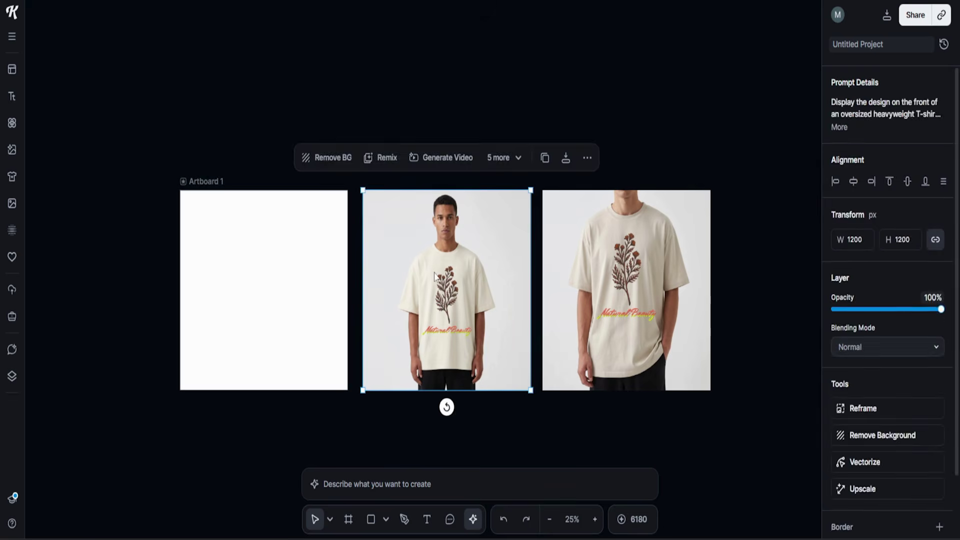
click(359, 291)
click(385, 279)
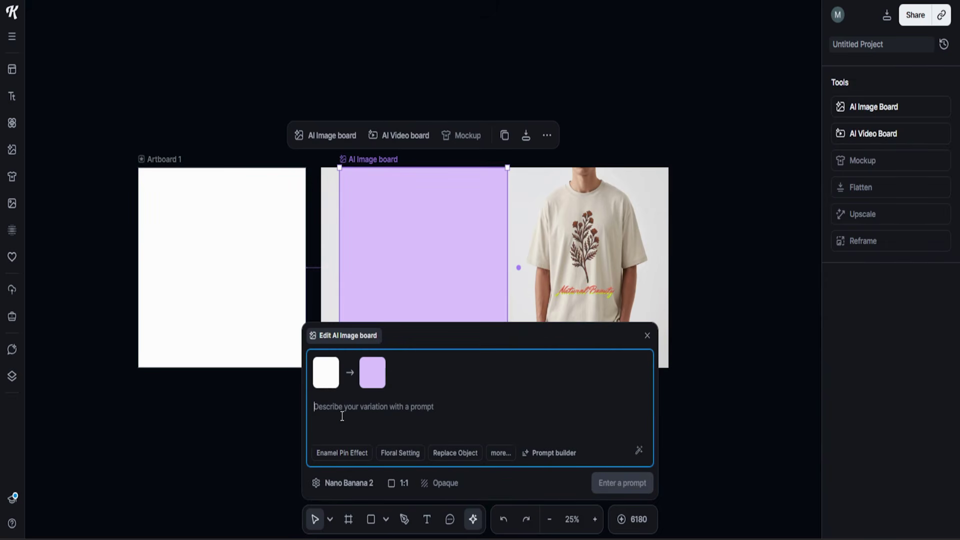
text(Display the design on the front of an oversized heavyweight T-shirt worn by a male model. Use a clean studio setting with soft minimal lighting. Focus on the shirt’s silhouette, natural drape, realistic folds, and high-resolution texture so the design appears seamlessly integrated. The final image should look clean, professional, and suitable for commercial or online retail use.)
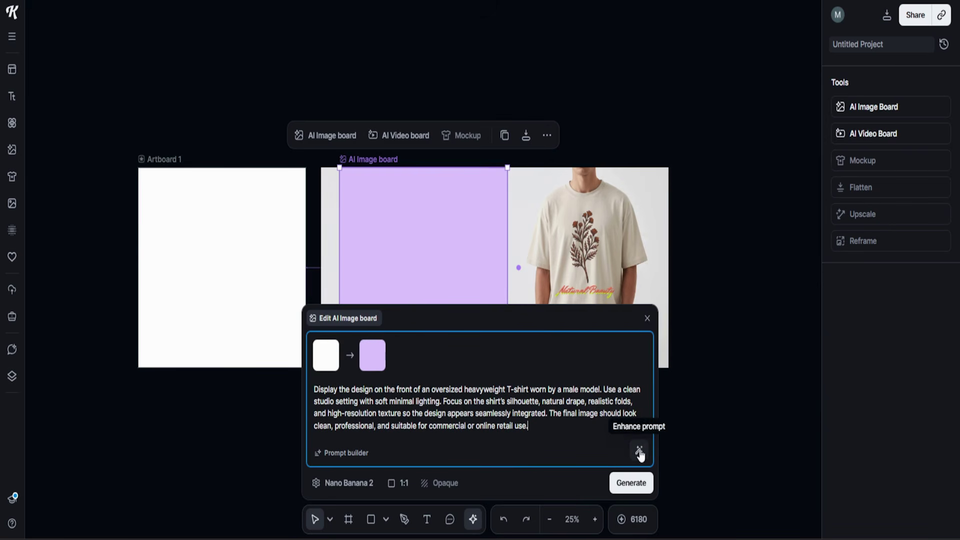
click(366, 488)
click(366, 487)
click(367, 488)
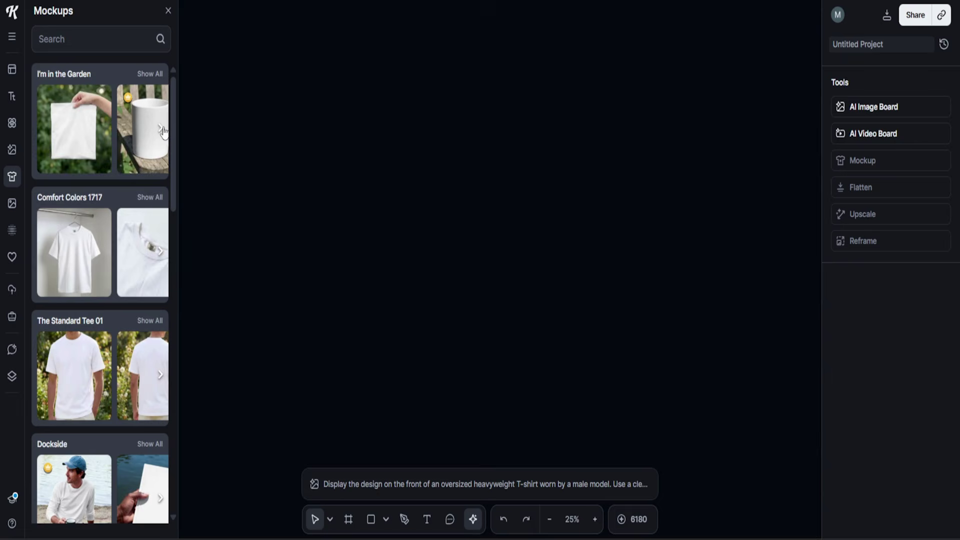
- Browse the mockup library's collections, including the items in Lazy Sunday, Dockside and On My Feed
scroll(107, 256, down, 1)
scroll(107, 257, down, 3)
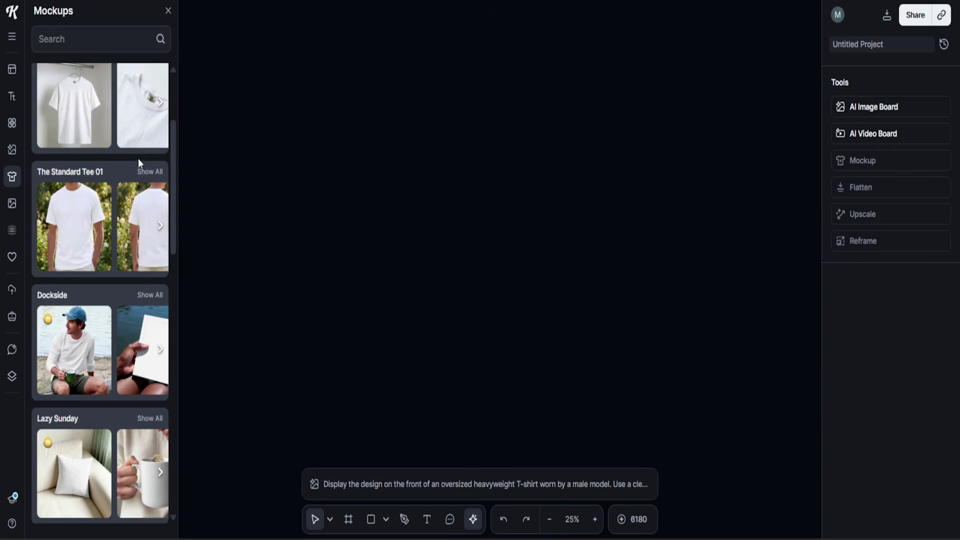
scroll(125, 450, down, 1)
scroll(134, 466, down, 1)
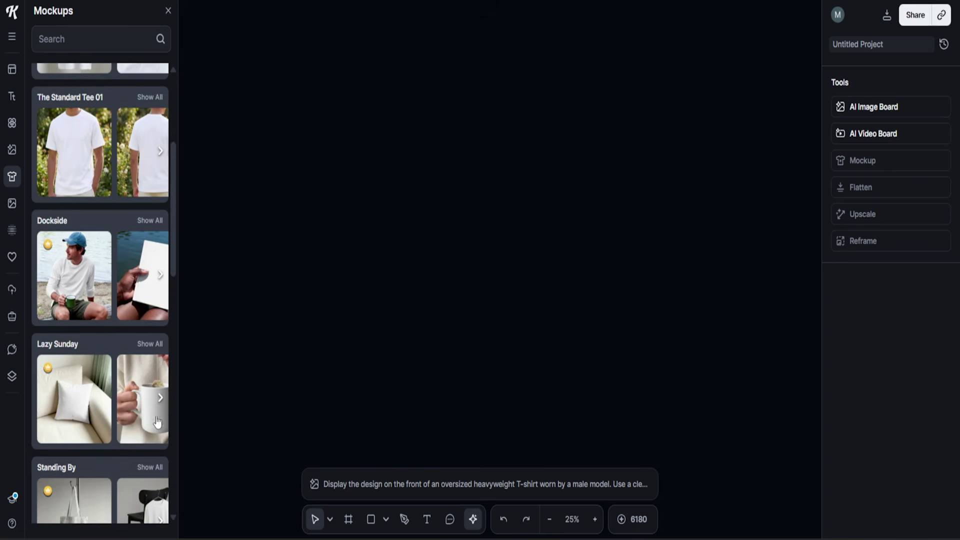
click(159, 405)
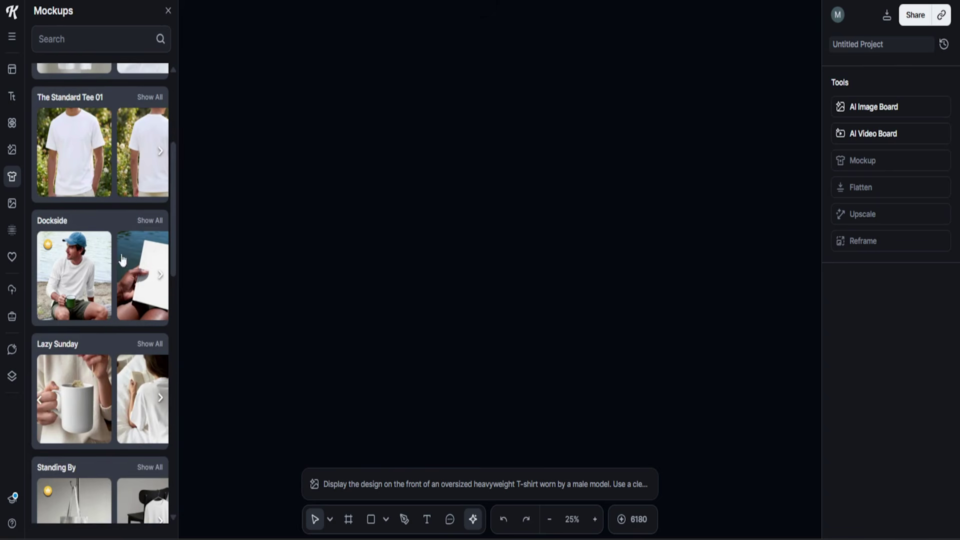
click(160, 276)
scroll(126, 314, down, 8)
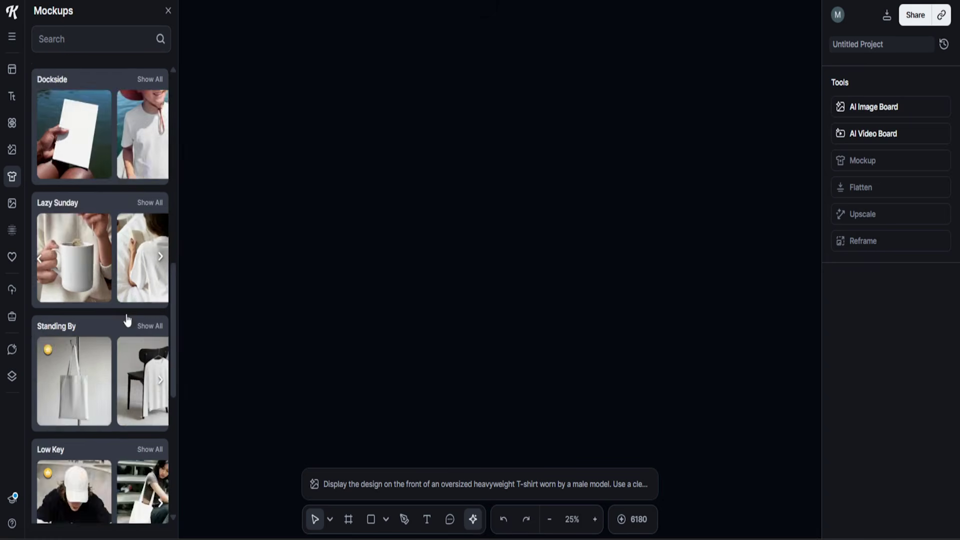
click(165, 320)
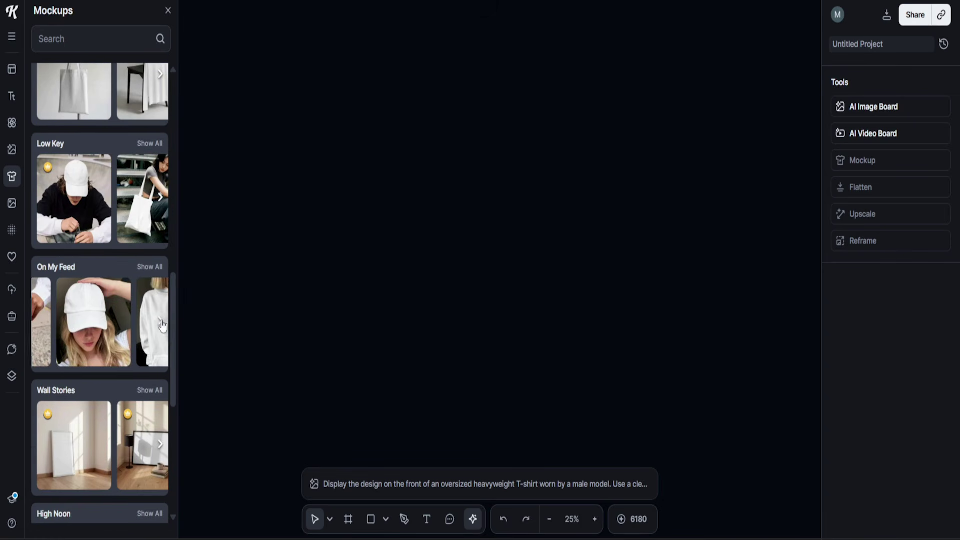
- Look through the rest of the mockup library's collections, from On My Feed through Wall Stories and High Noon to One Goal
click(166, 319)
click(165, 319)
scroll(114, 334, down, 3)
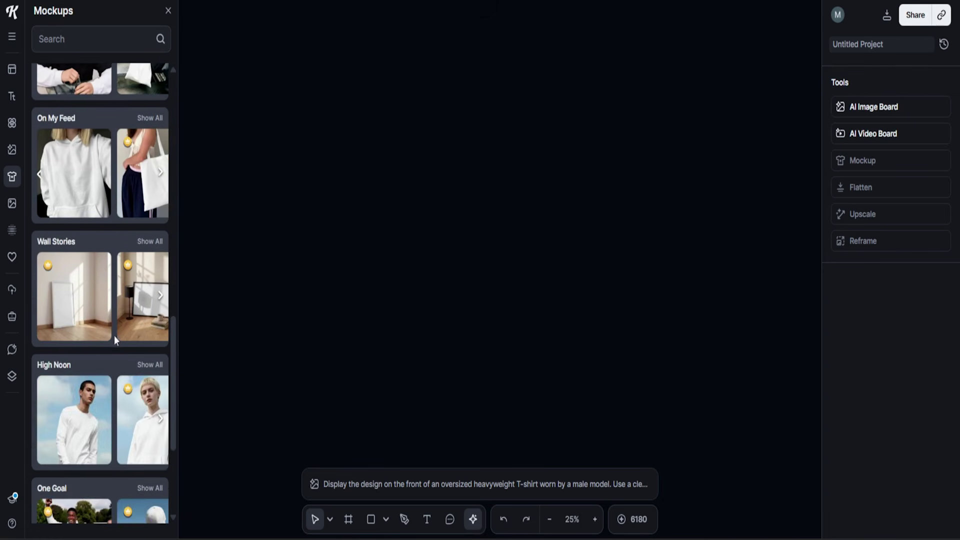
scroll(151, 426, down, 3)
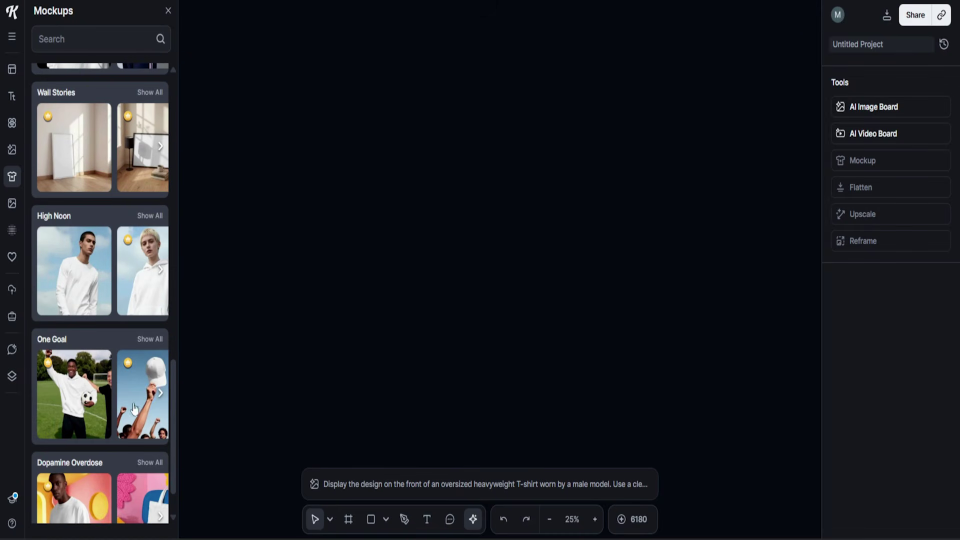
click(160, 394)
click(160, 395)
scroll(160, 399, down, 1)
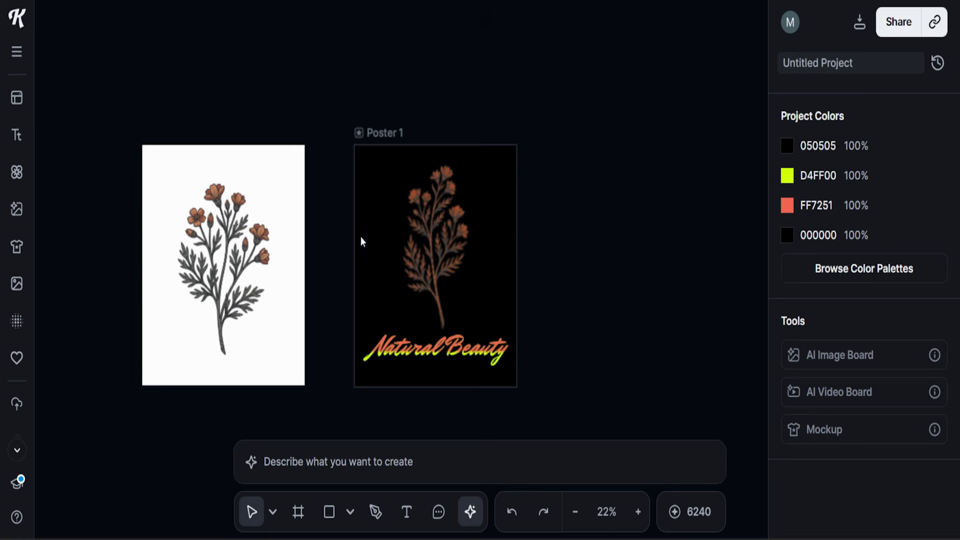
- Add an AI video board from the Natural Beauty poster, prompting a male model in a trendy T-shirt smoothly posing in a softly lit minimal studio
click(532, 269)
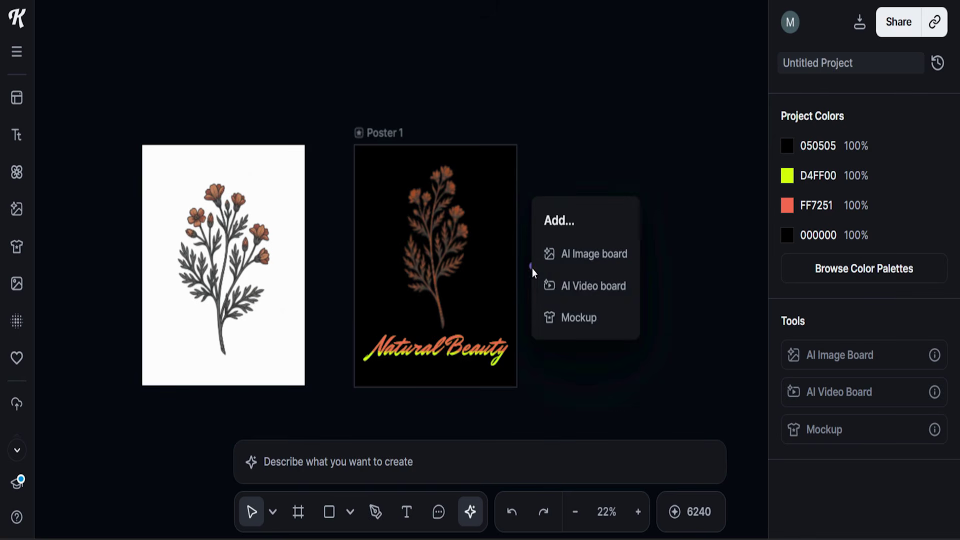
click(587, 295)
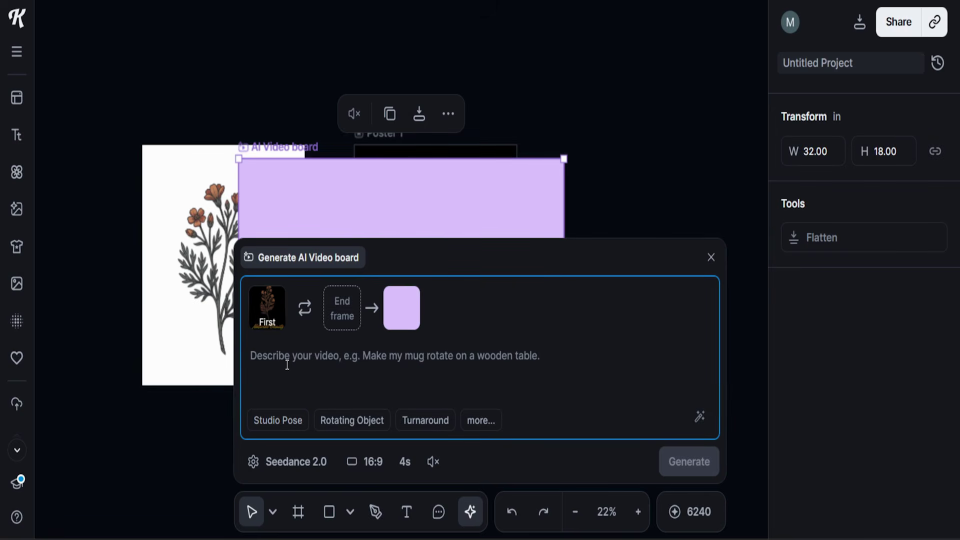
text(Male model in a trendy t-shirt, starts relaxed then smoothly poses—turning, crossing arms, adjusting shirt, subtle smile, minimal studio, soft lighting.)
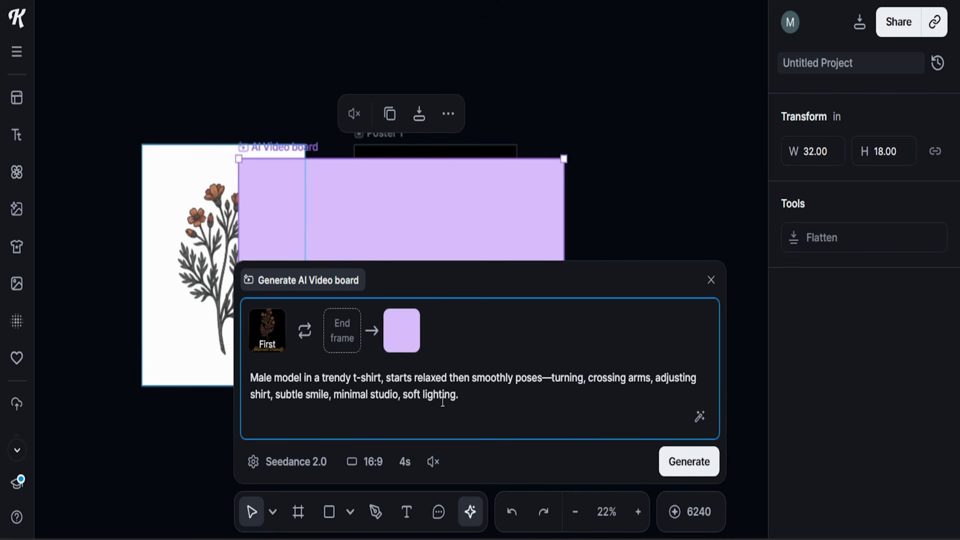
- Review the video's model, aspect ratio and duration options, keeping Seedance 2.0, 16:9 and 4s
click(314, 461)
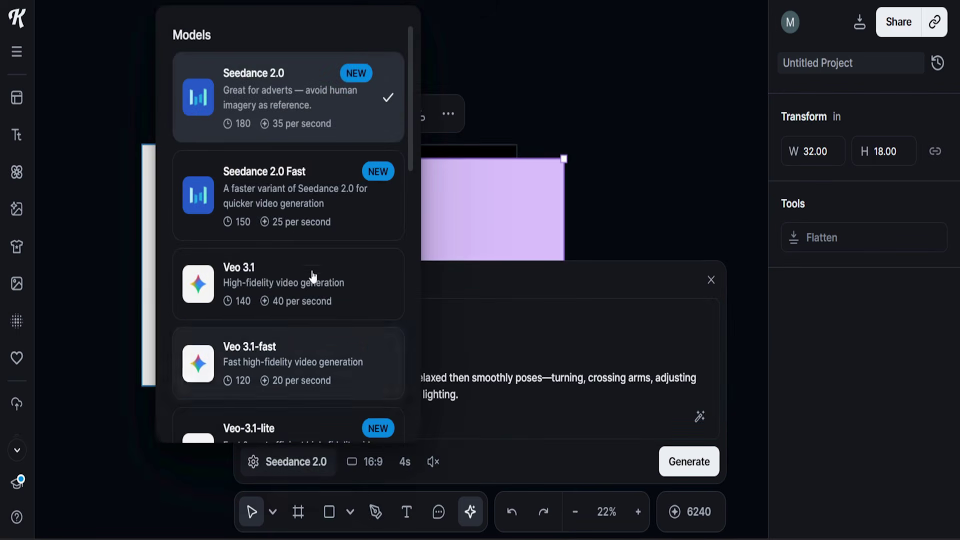
click(288, 470)
click(368, 467)
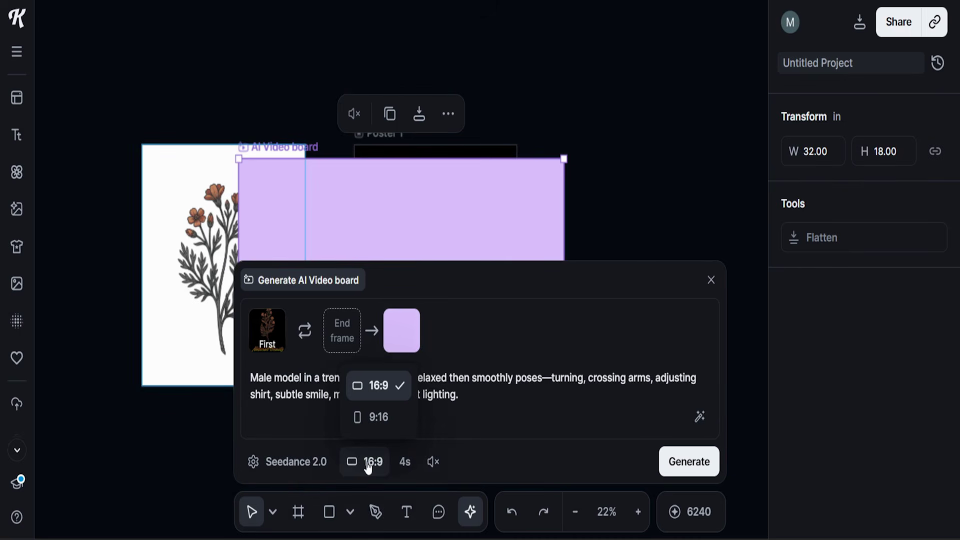
click(370, 467)
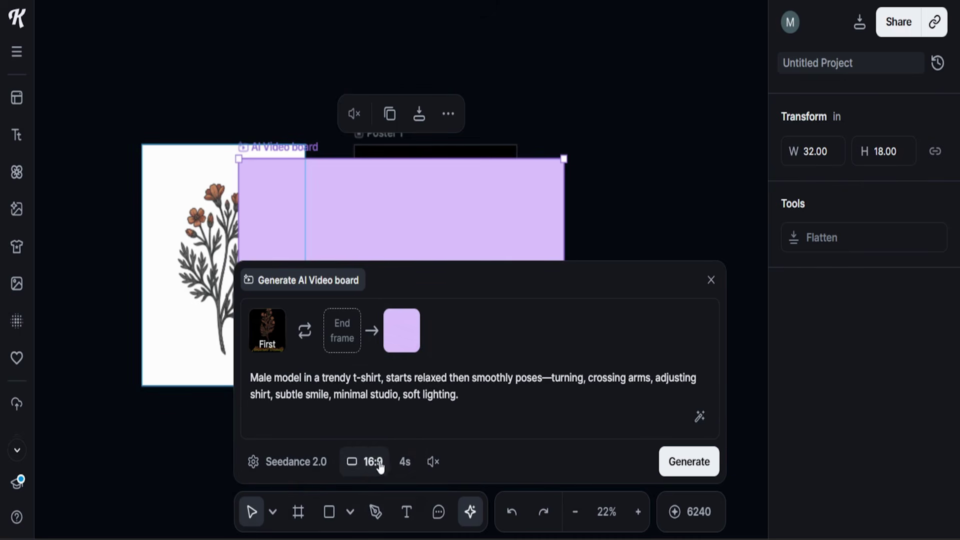
click(409, 468)
click(412, 466)
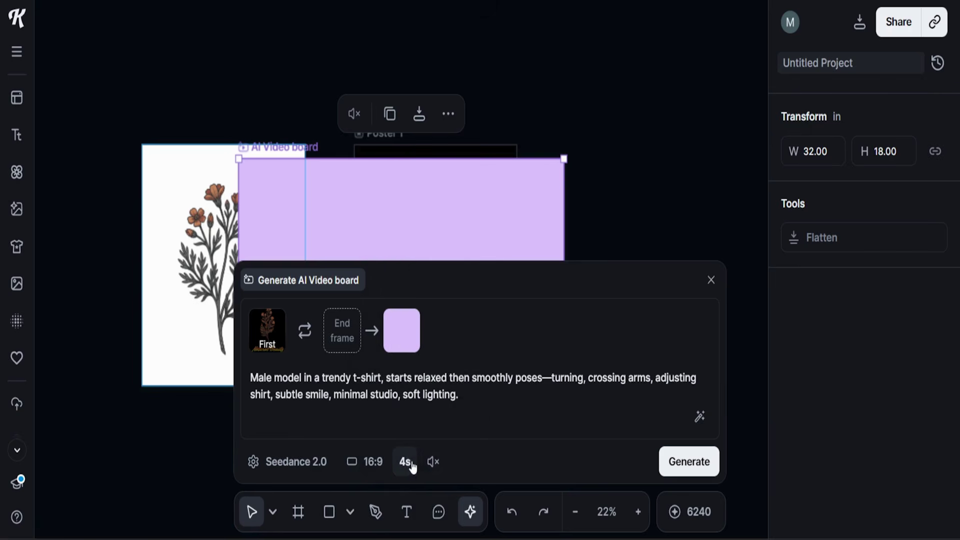
- Turn on sound for the AI video and generate it
click(433, 463)
click(447, 388)
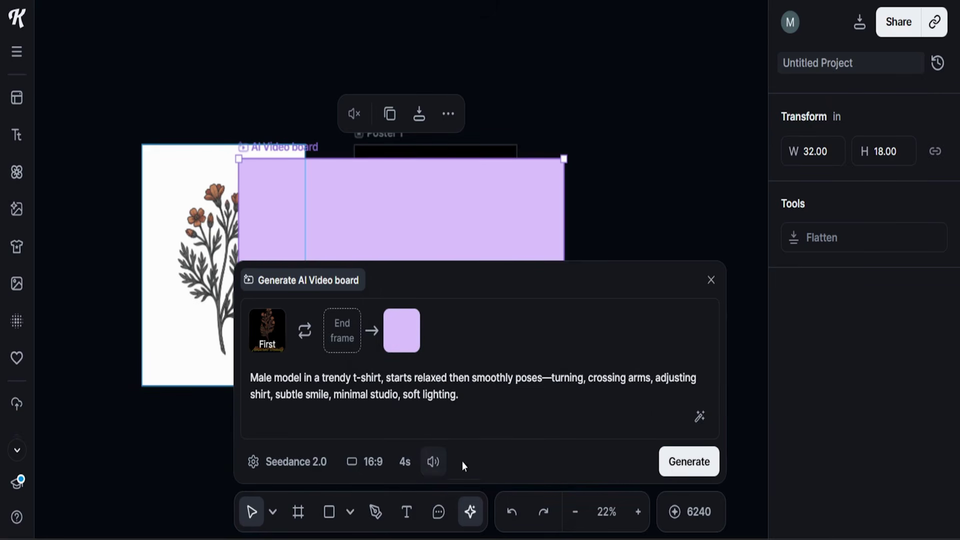
click(689, 462)
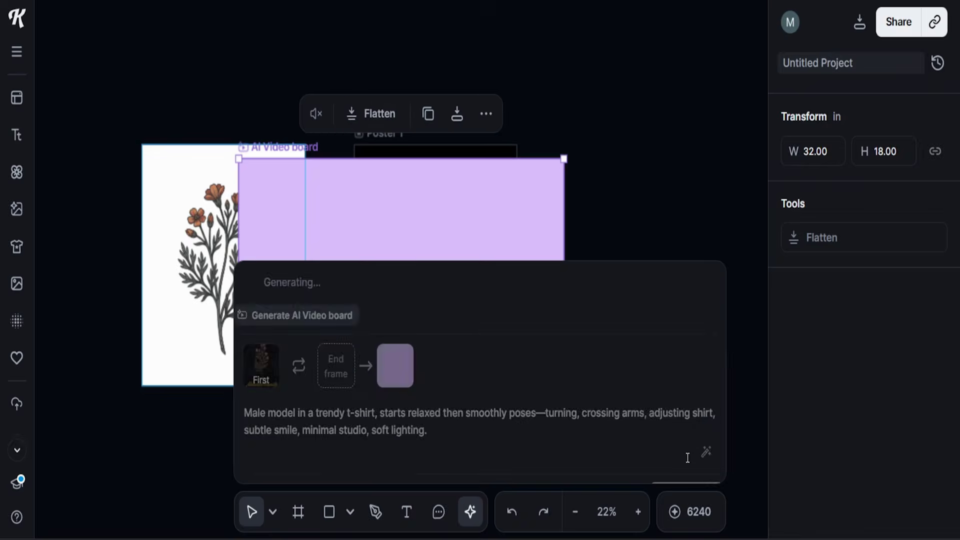